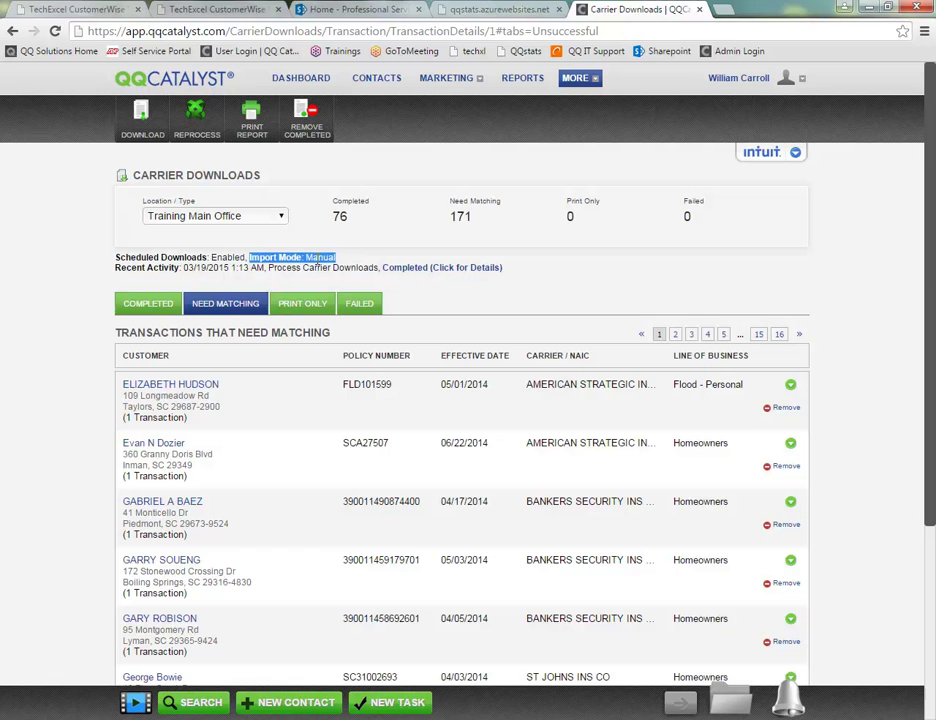
Expand the first flood policy's transactions to show the pending Renewal ($1,590.00) and compare its effective dates
click(375, 242)
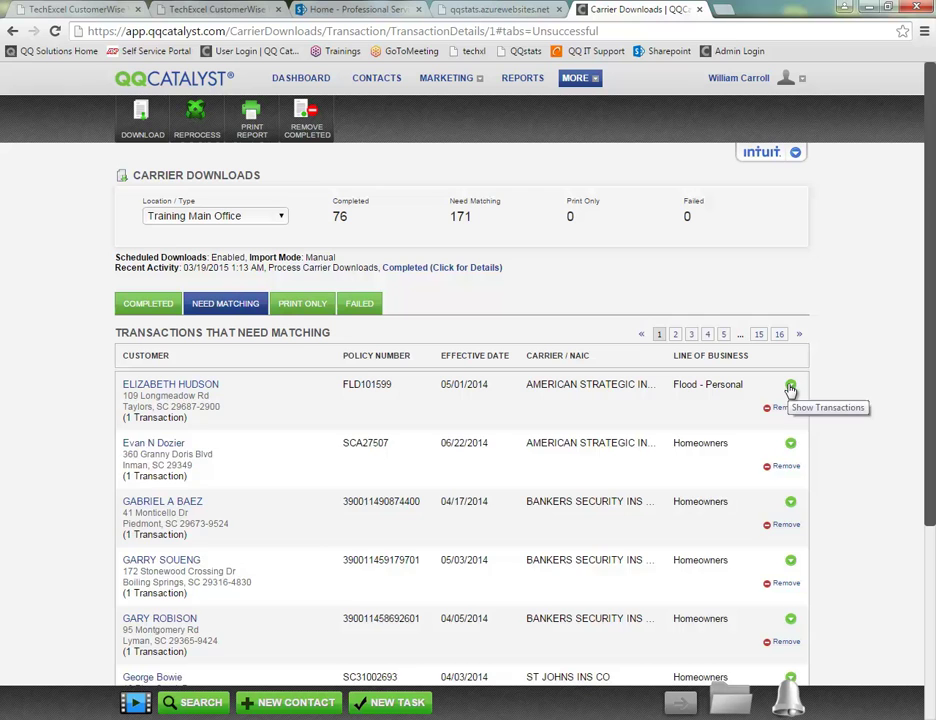
click(790, 386)
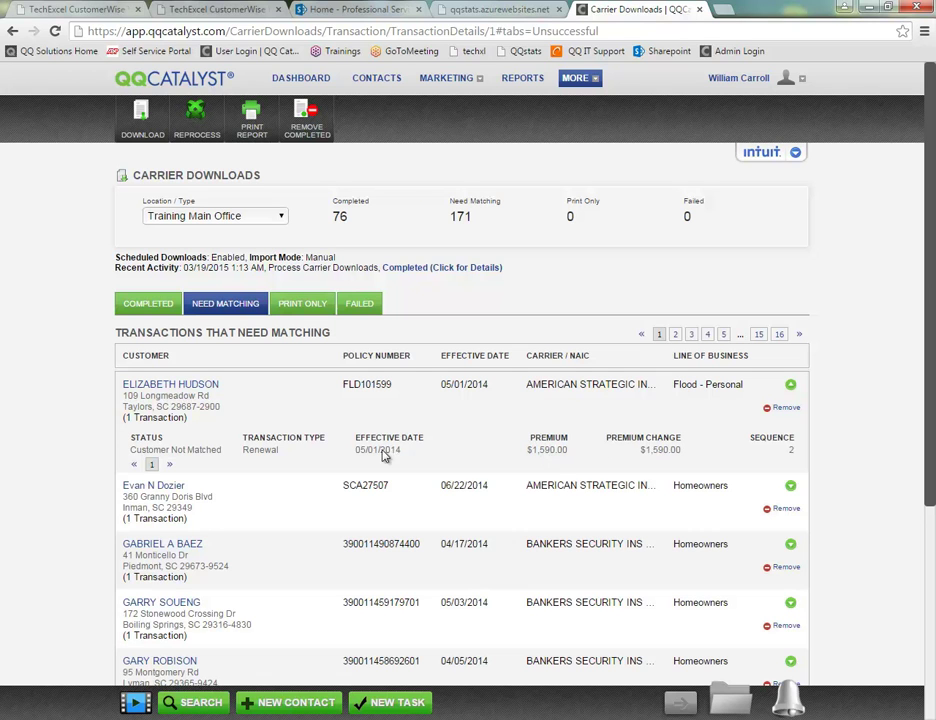
drag(355, 450, 402, 456)
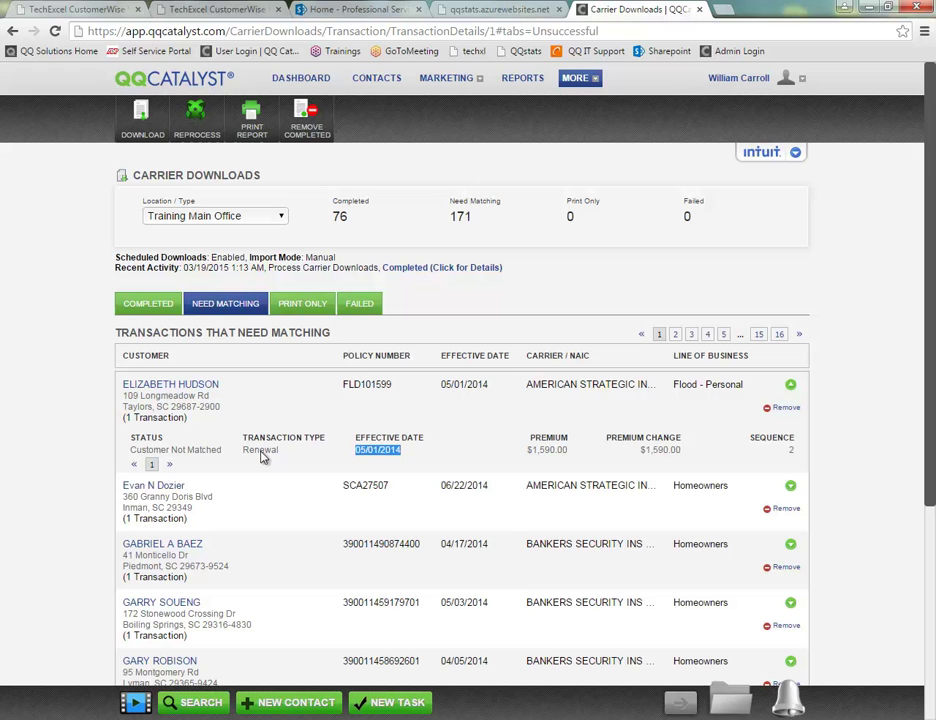
drag(441, 385, 492, 388)
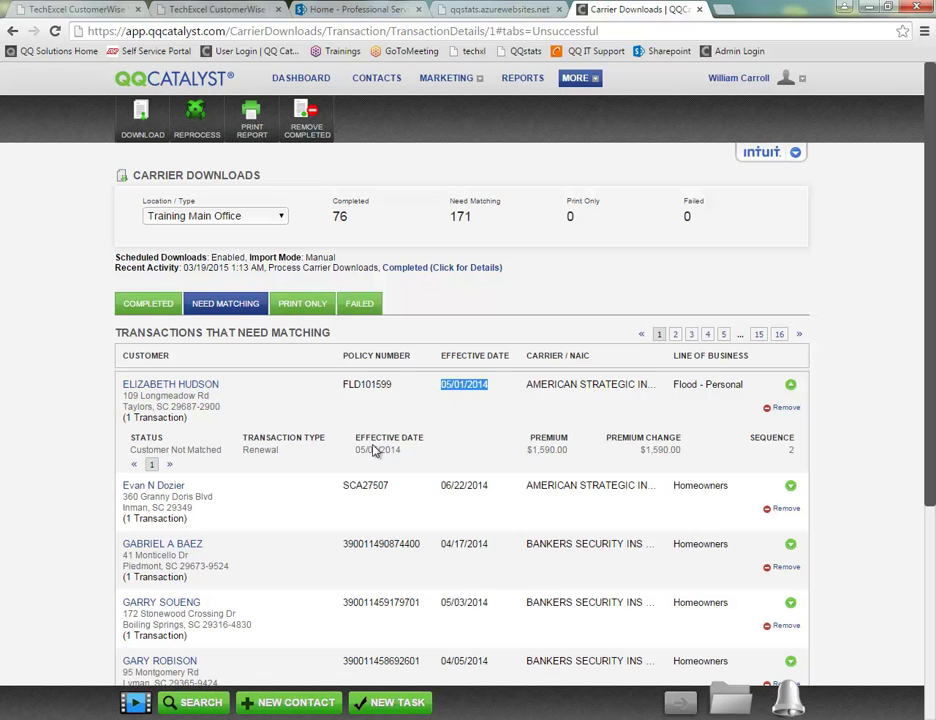
drag(353, 452, 403, 455)
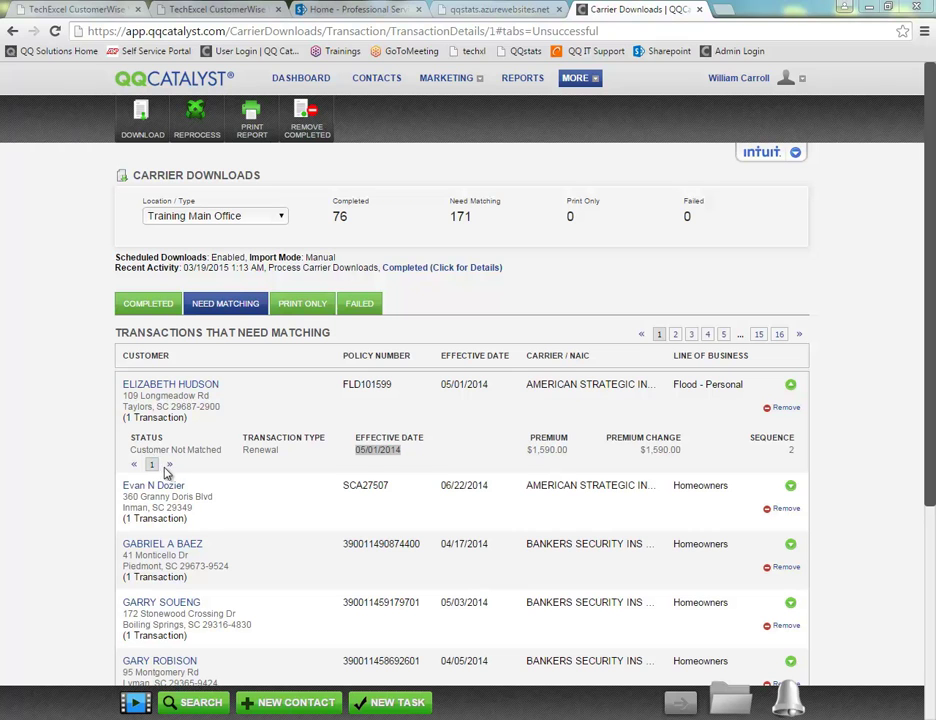
click(309, 408)
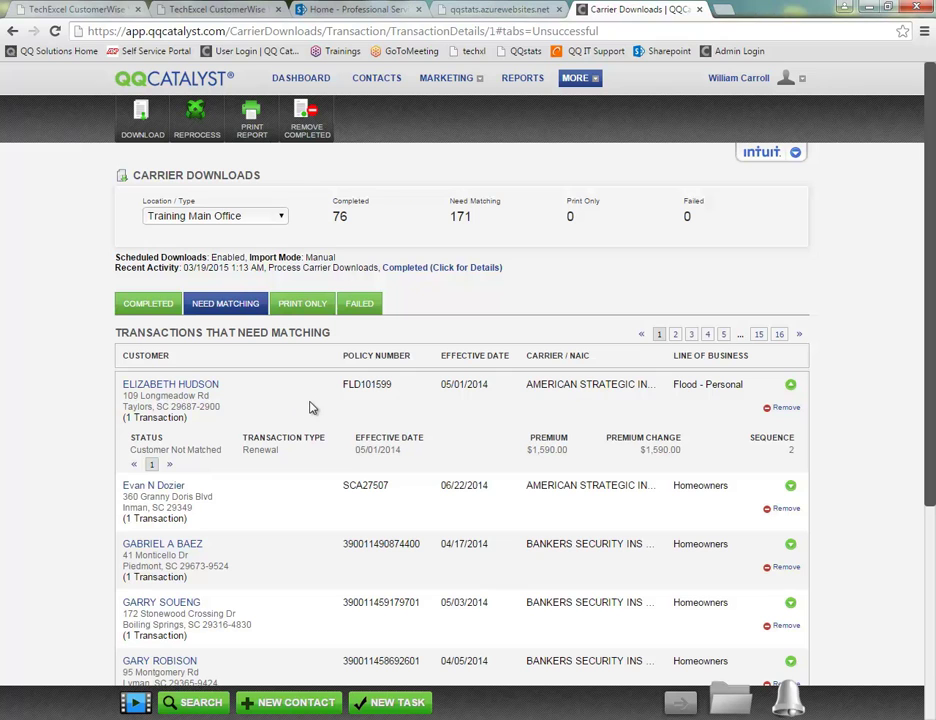
Start the Match Customer wizard for the first transaction and review pages 1–3 of suggested contacts
click(170, 386)
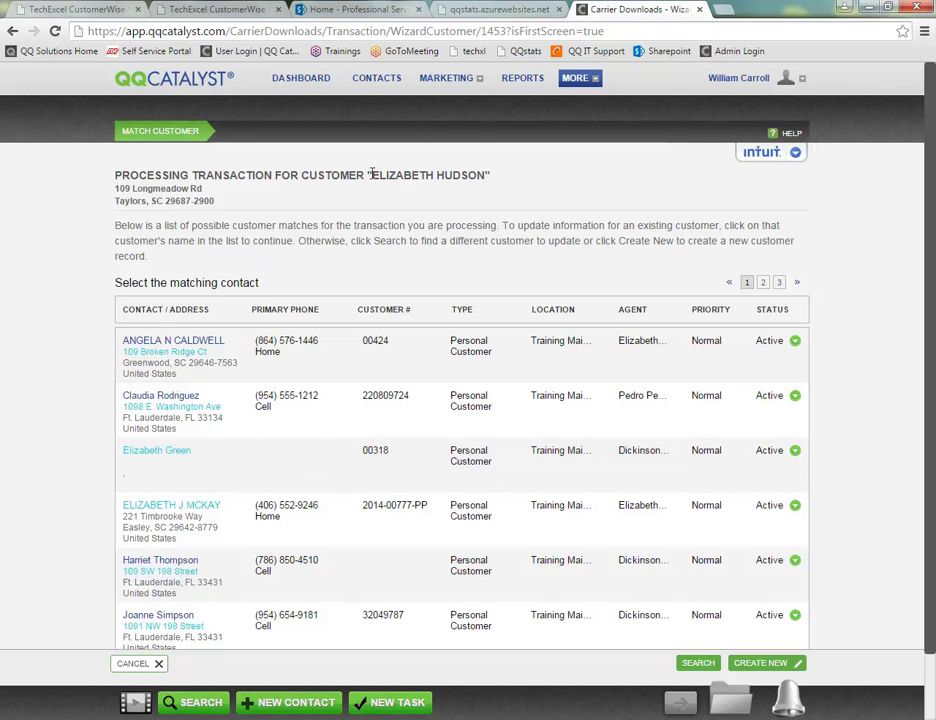
drag(372, 174, 487, 203)
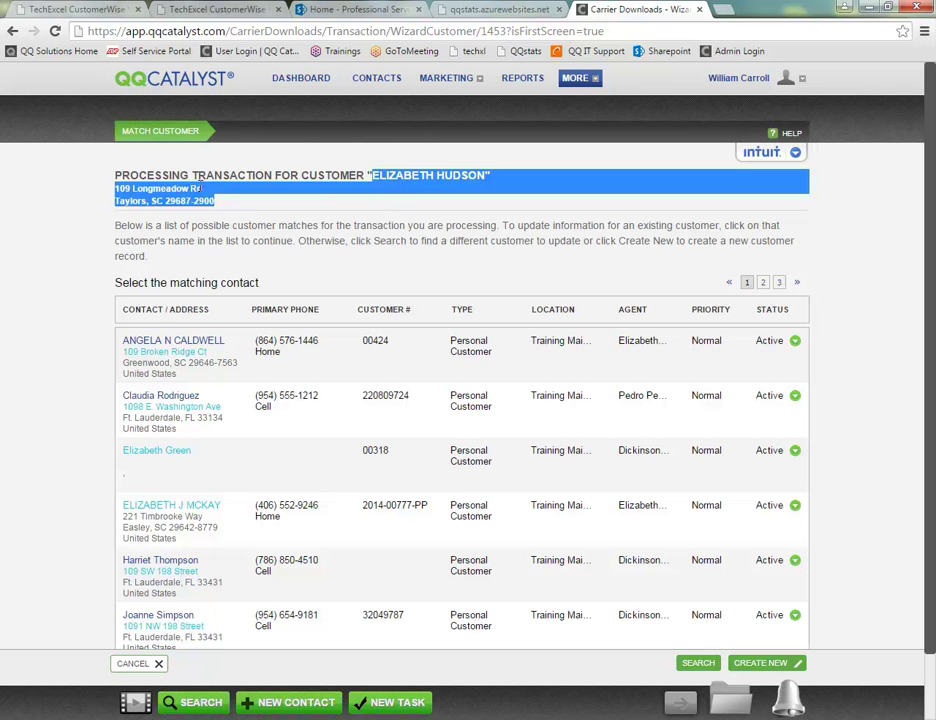
click(282, 278)
scroll(282, 278, down, 1)
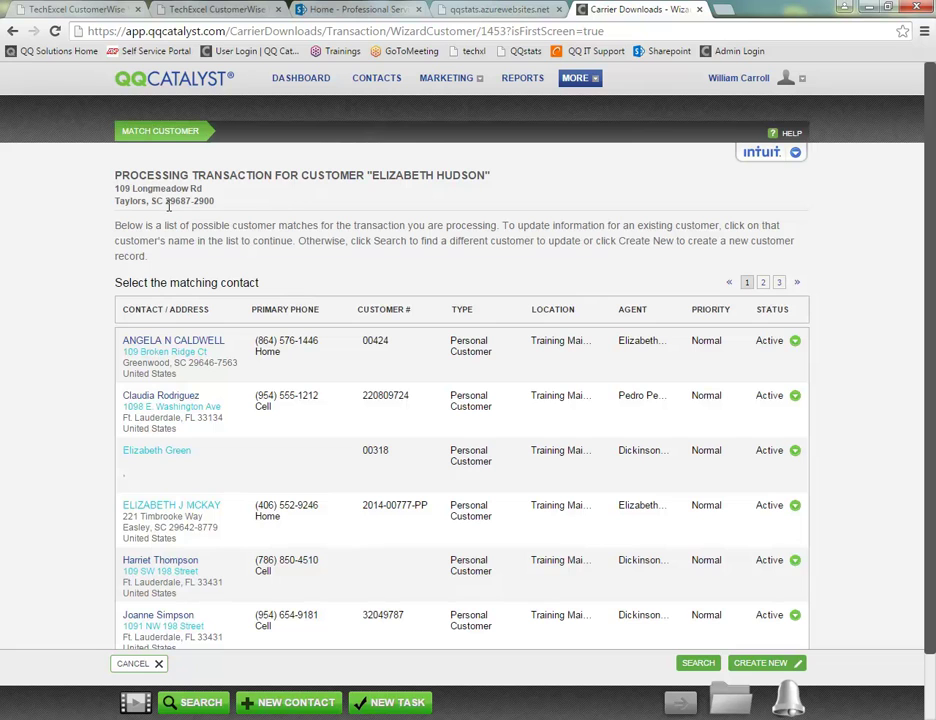
scroll(295, 387, down, 1)
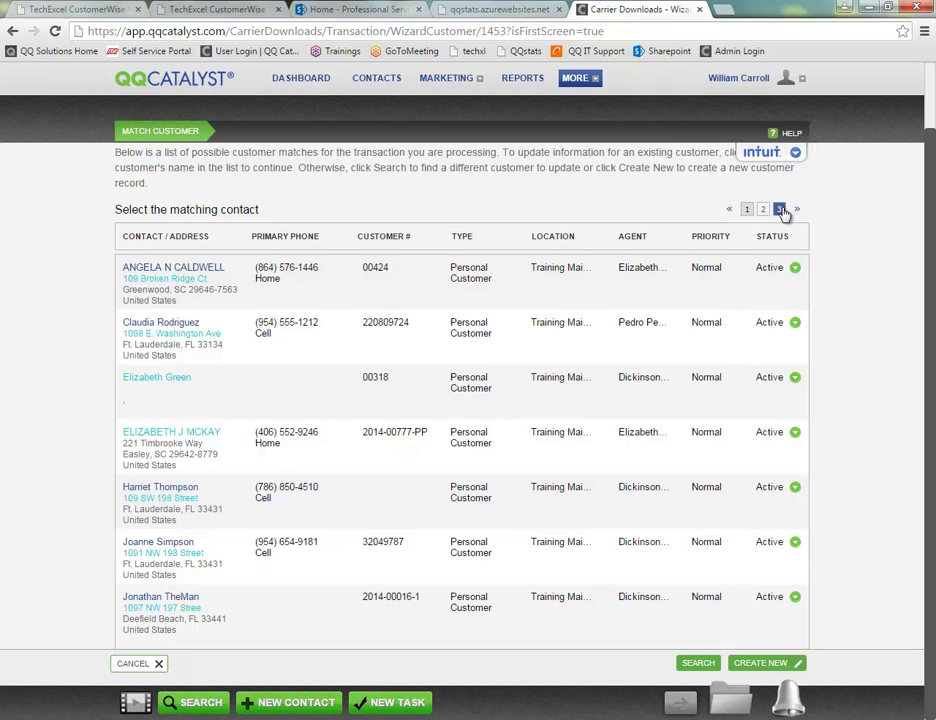
click(764, 209)
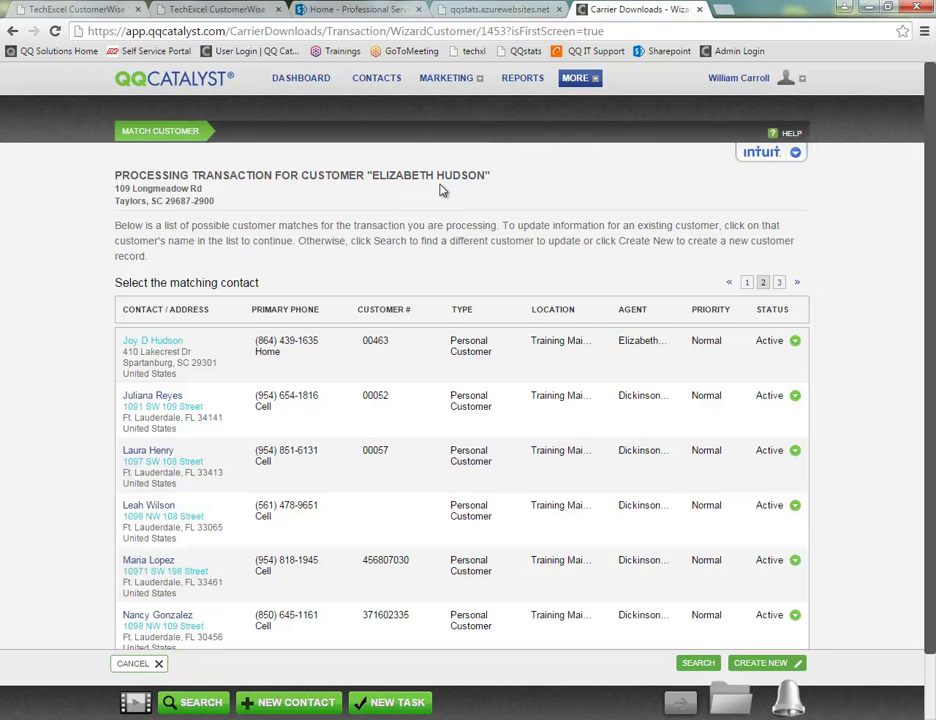
click(779, 284)
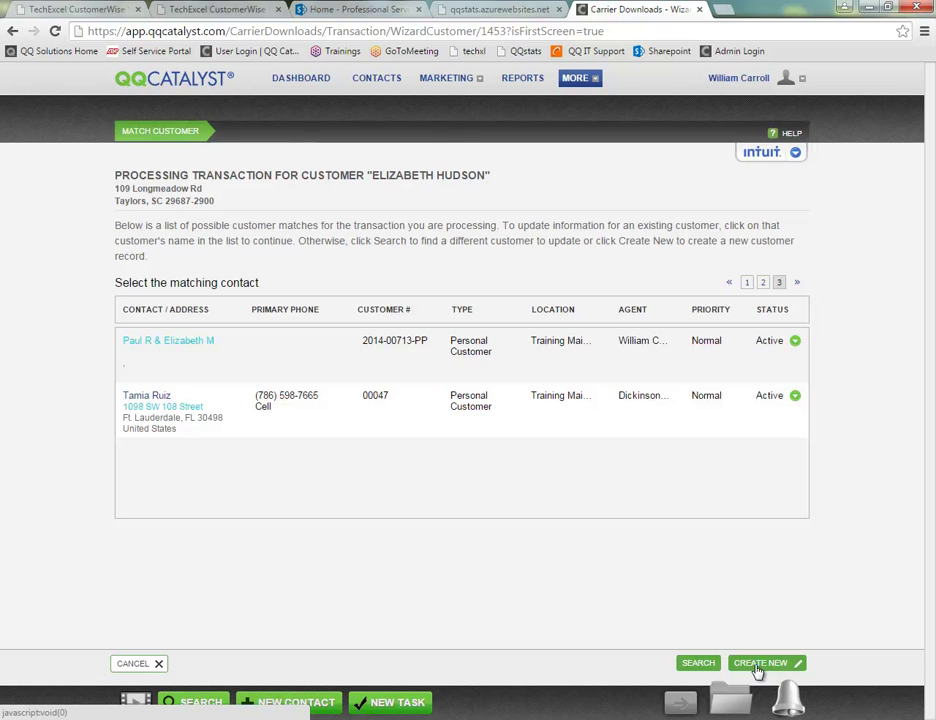
Search existing customers by the customer's first name and choose a matching result
click(699, 667)
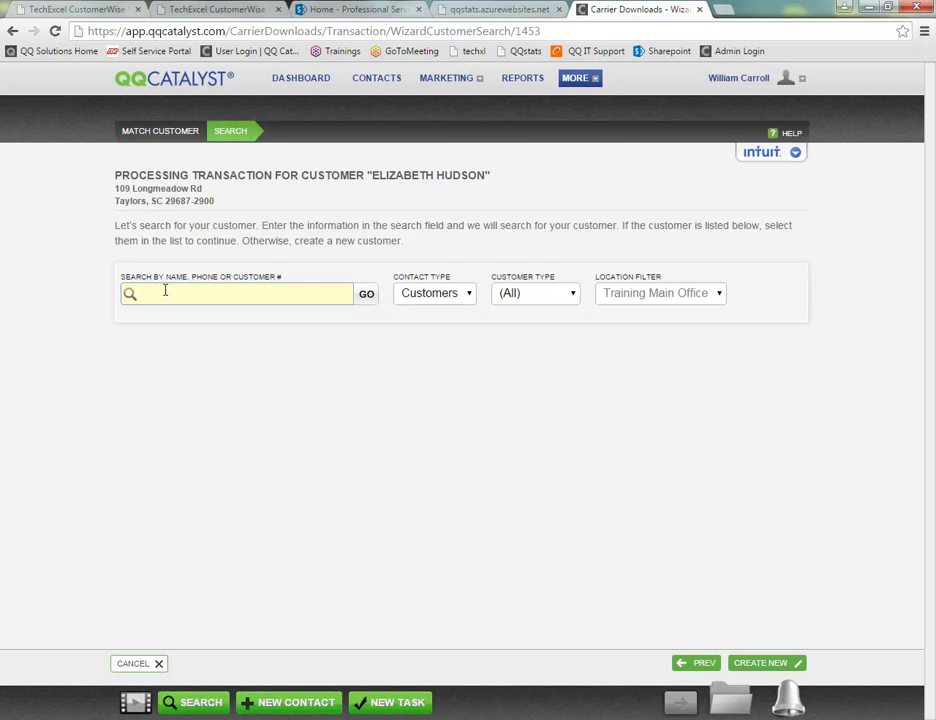
text(elizabeth)
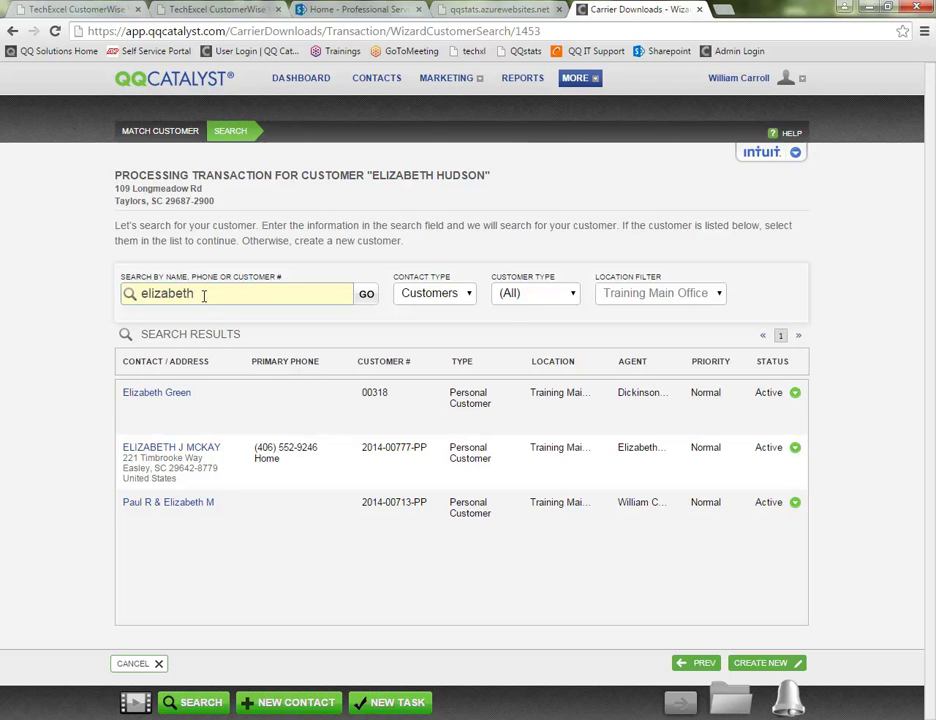
click(283, 265)
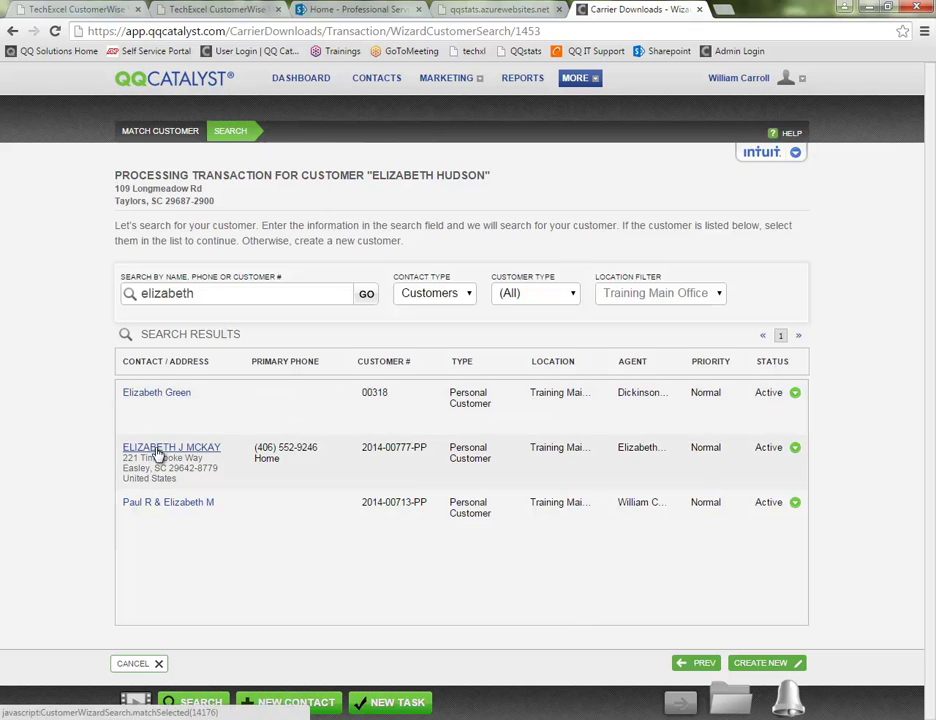
click(155, 396)
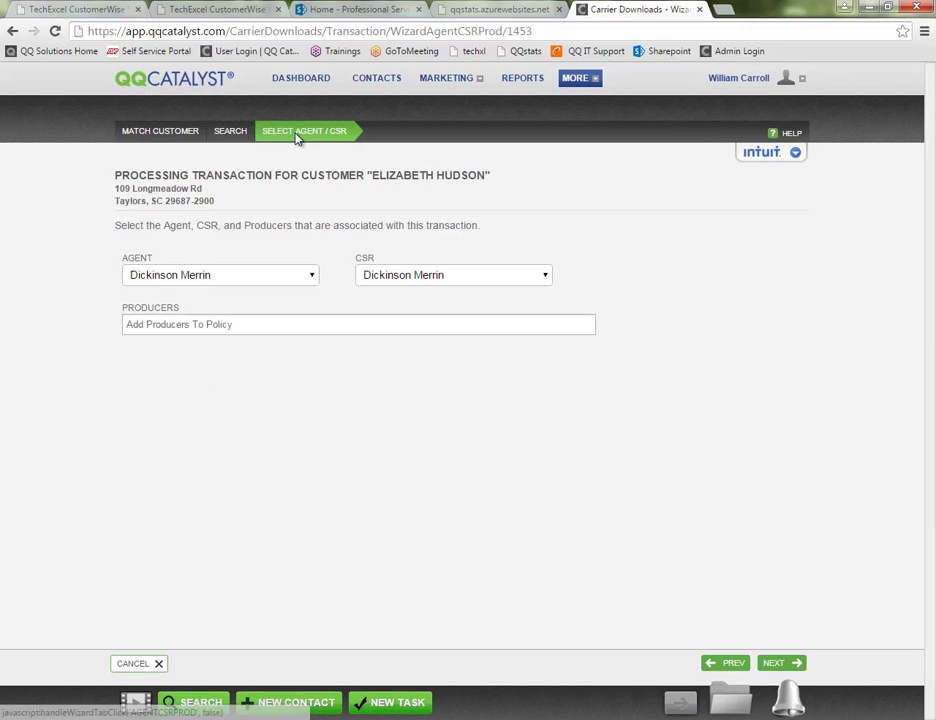
Look through the agent, CSR and producer lists without changing them
click(309, 276)
click(389, 278)
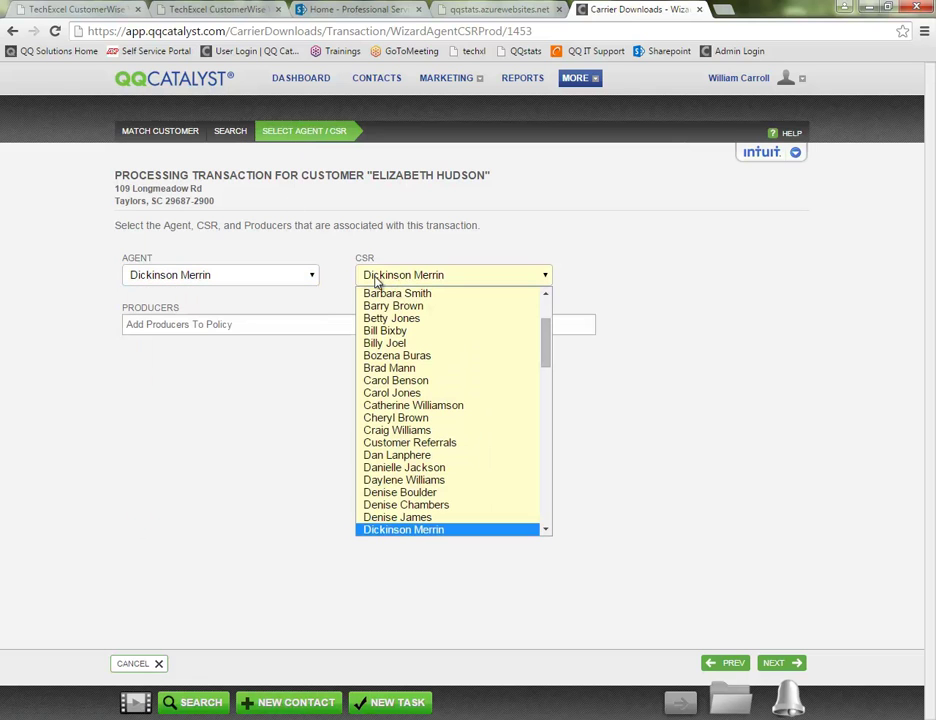
click(163, 325)
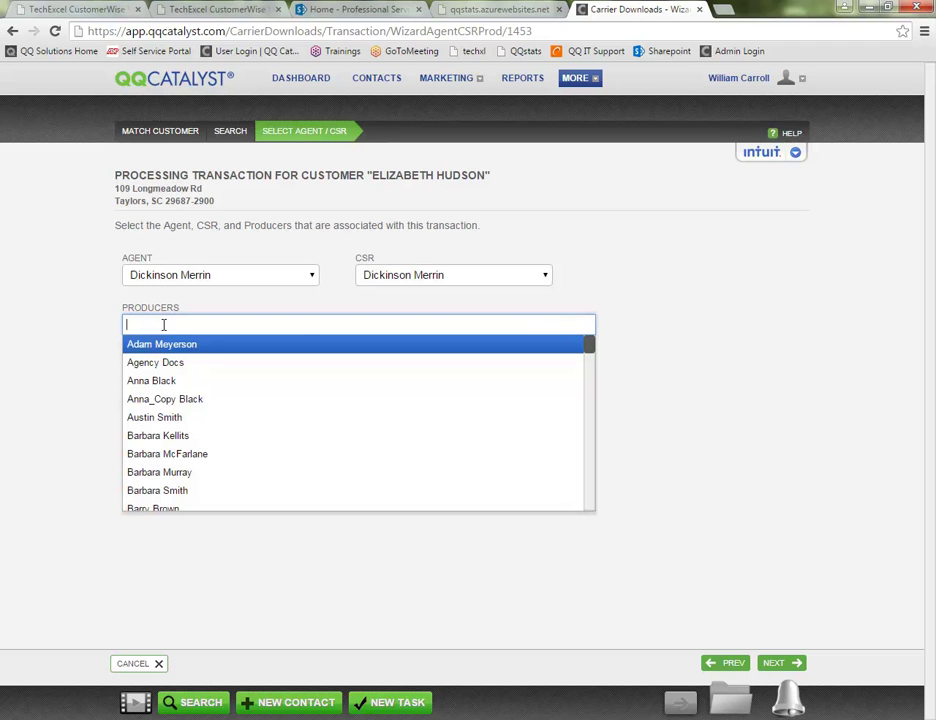
click(445, 246)
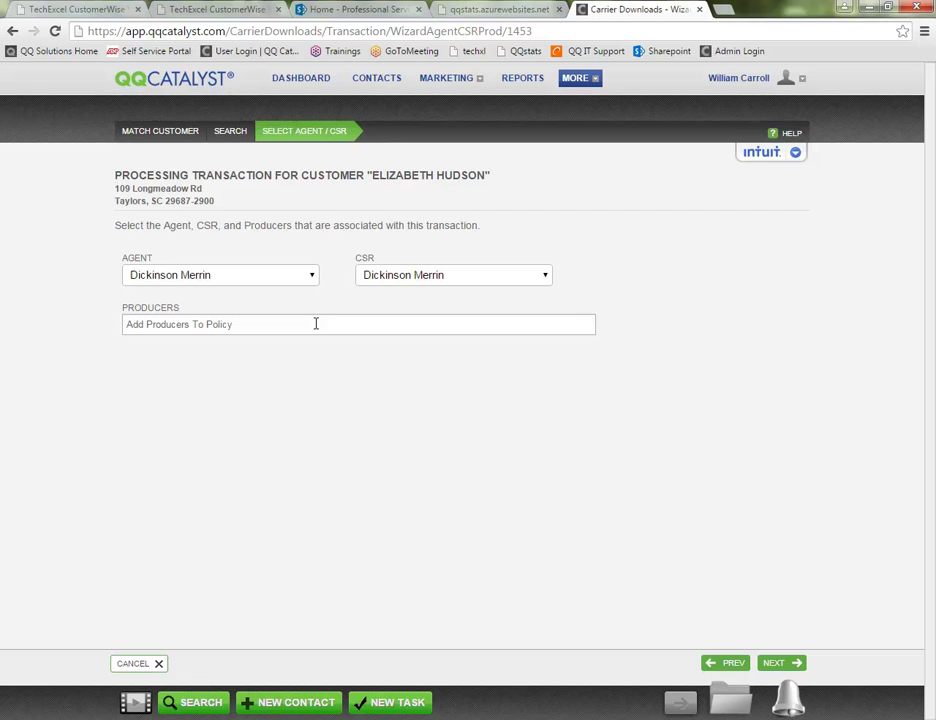
click(756, 86)
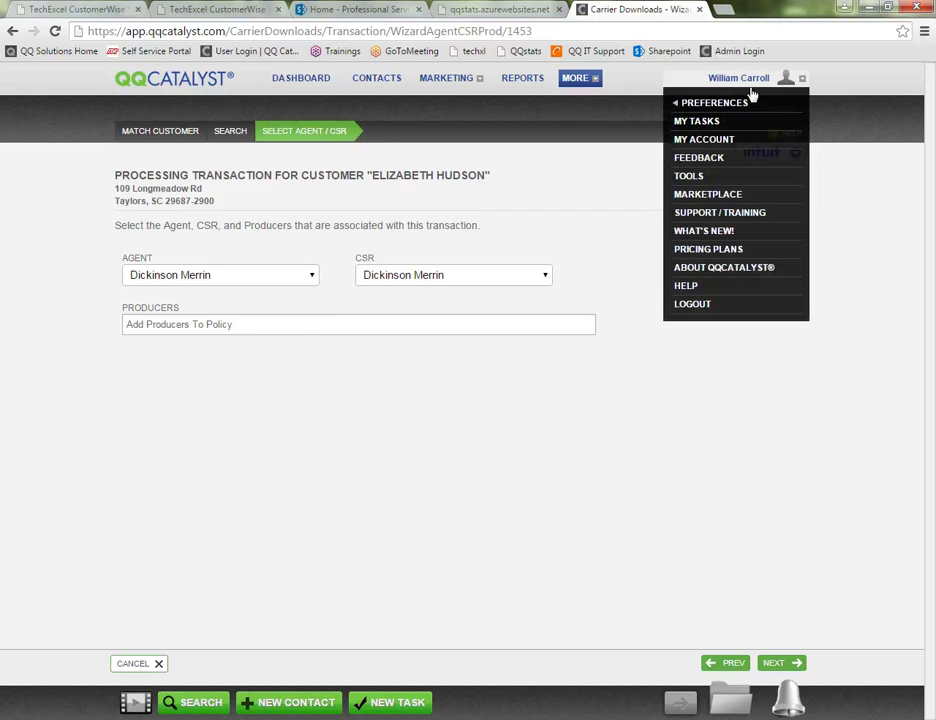
mouse_move(727, 105)
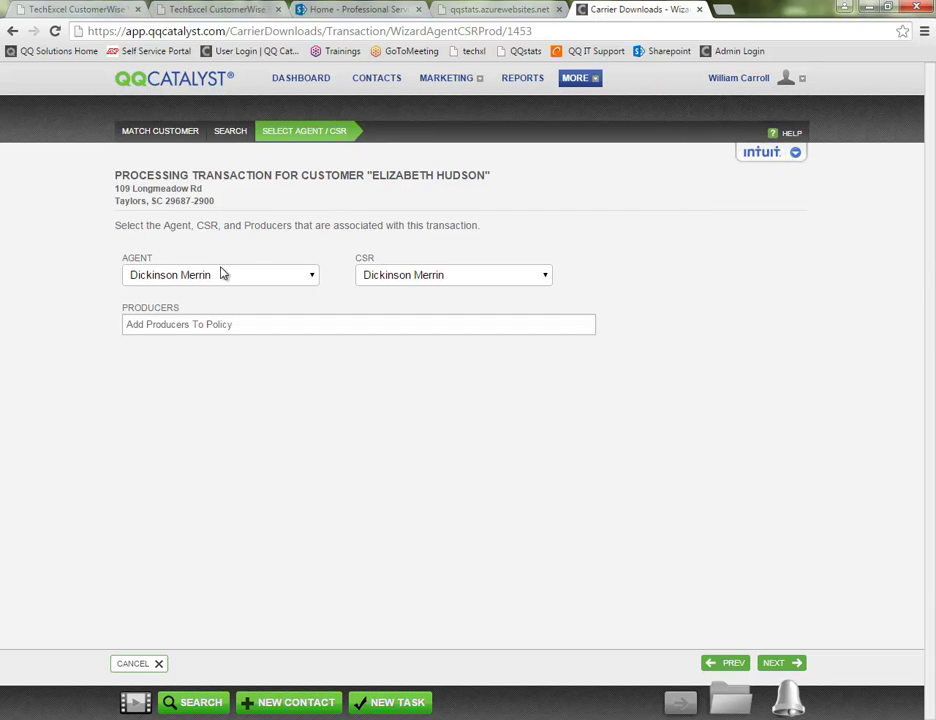
Add two producers to the transaction and proceed to the Transaction Summary
click(185, 326)
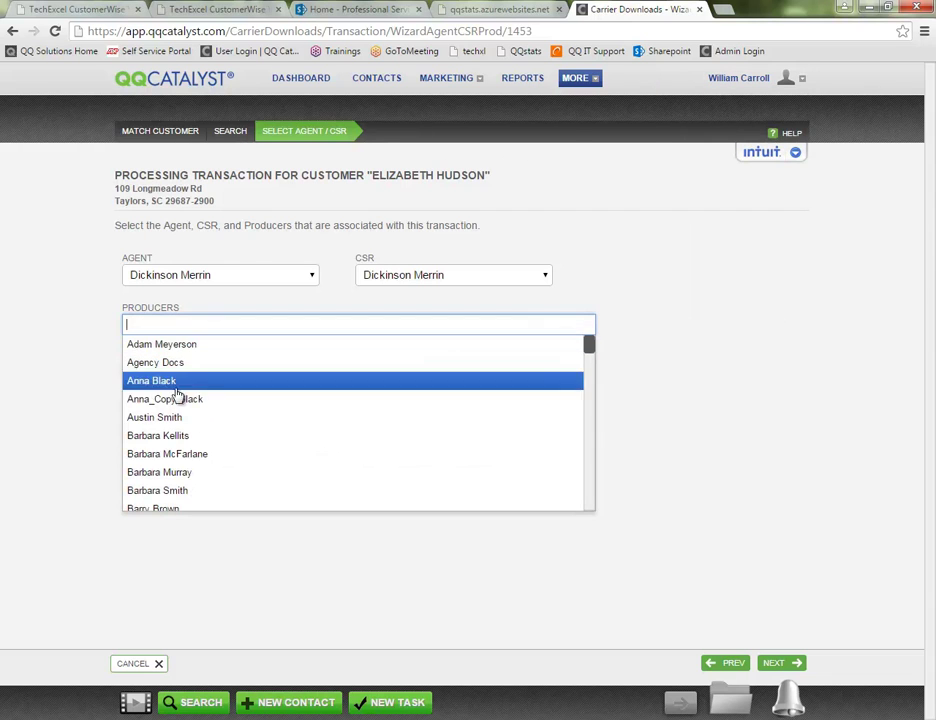
click(178, 455)
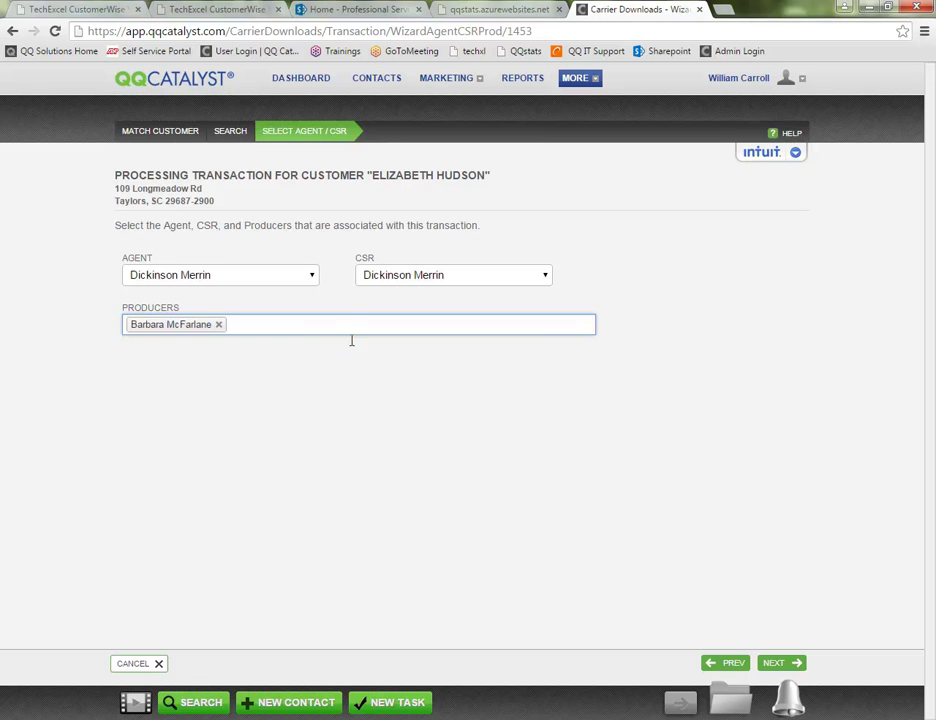
click(345, 330)
click(192, 420)
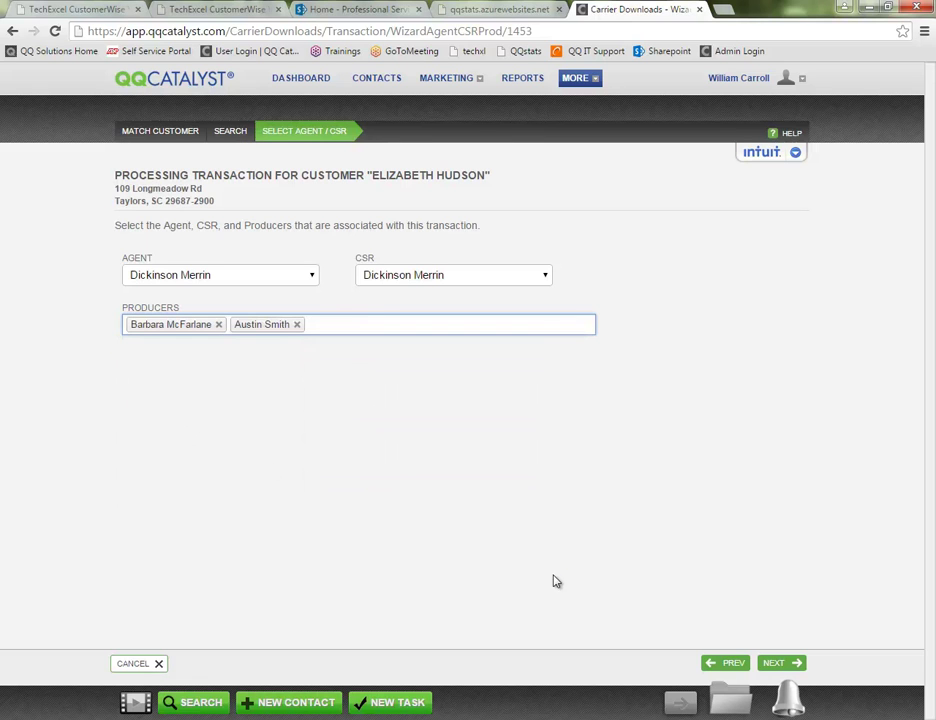
click(766, 663)
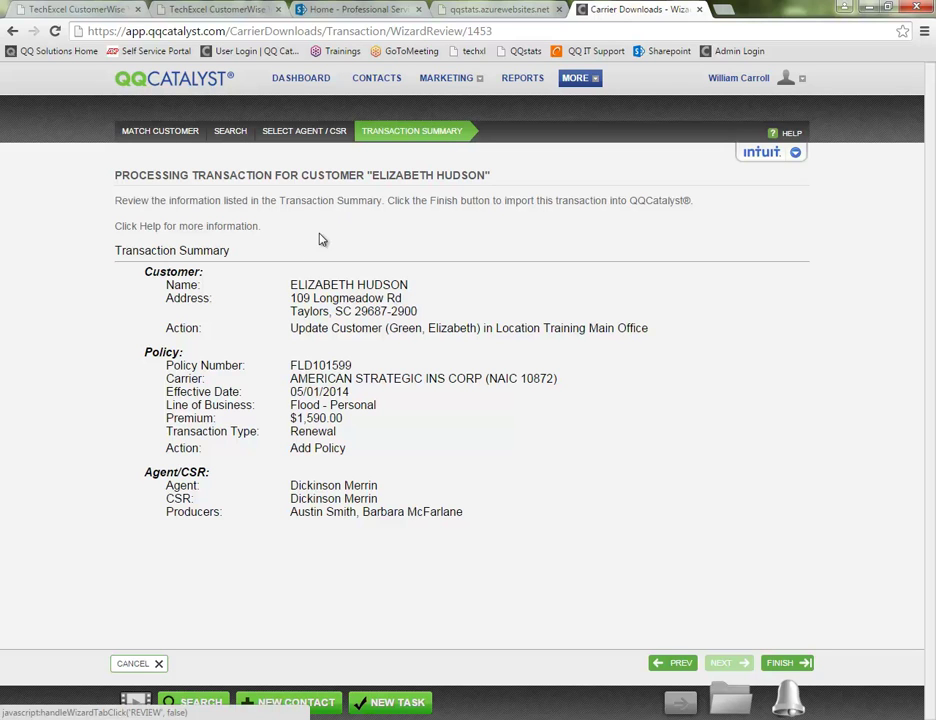
drag(300, 285, 422, 314)
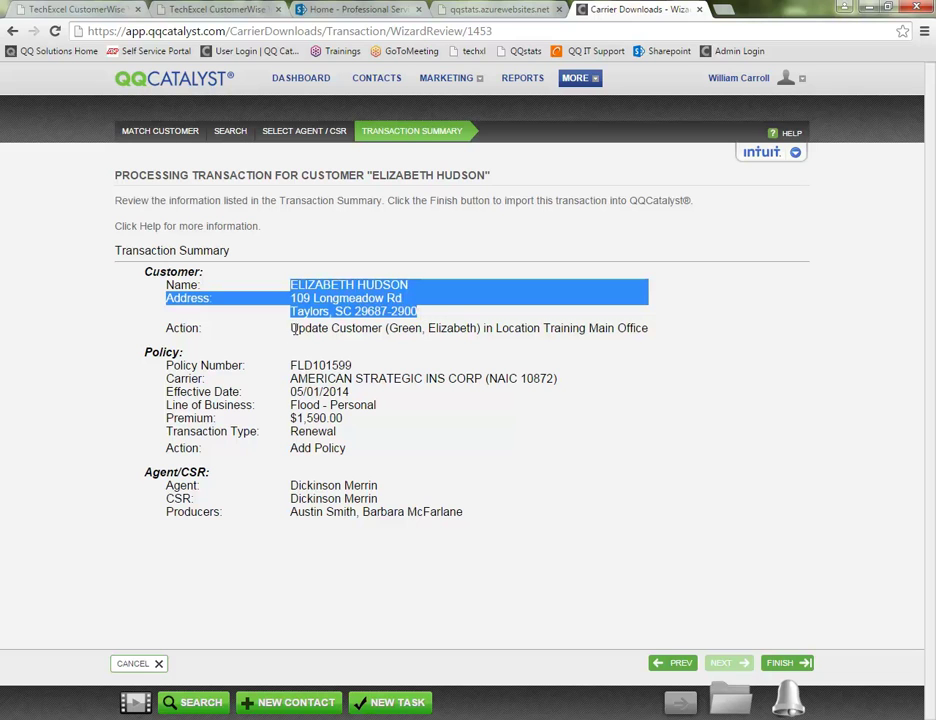
click(292, 328)
drag(292, 328, 477, 332)
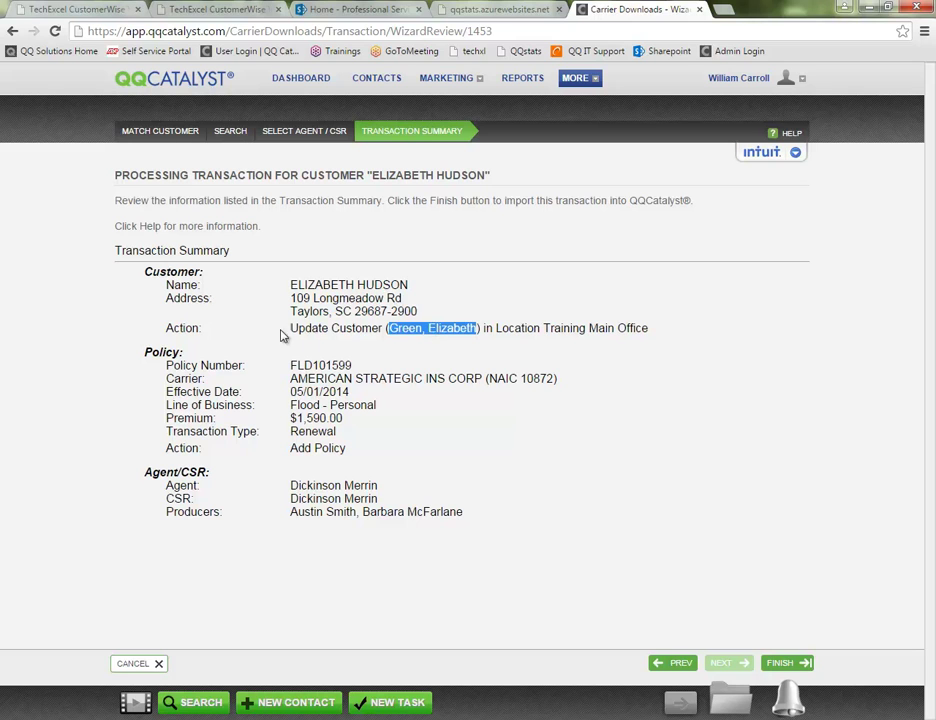
drag(203, 330, 384, 333)
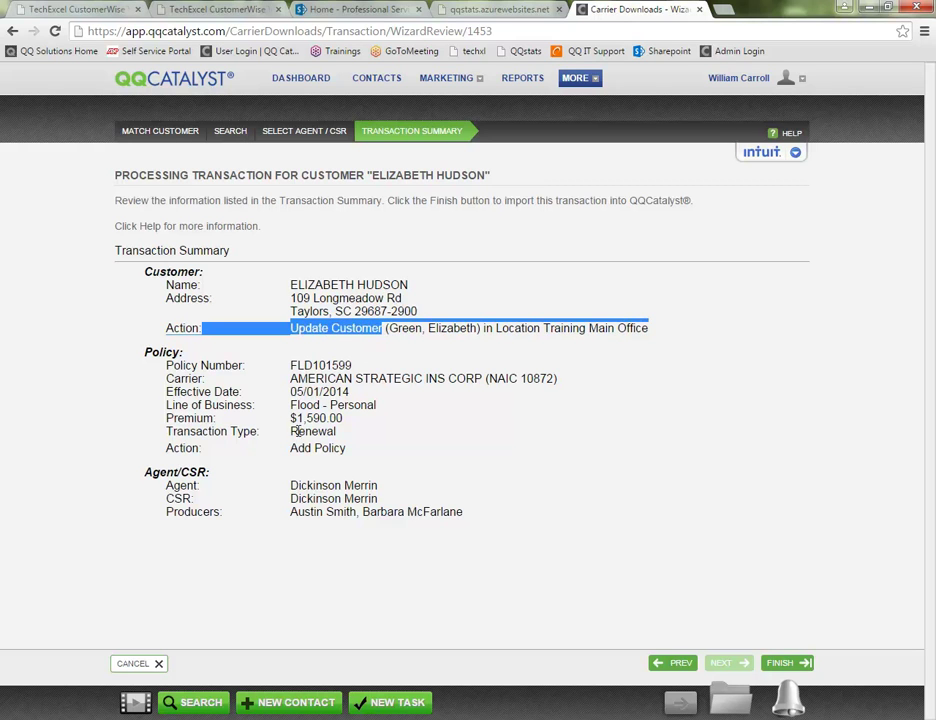
drag(290, 448, 342, 441)
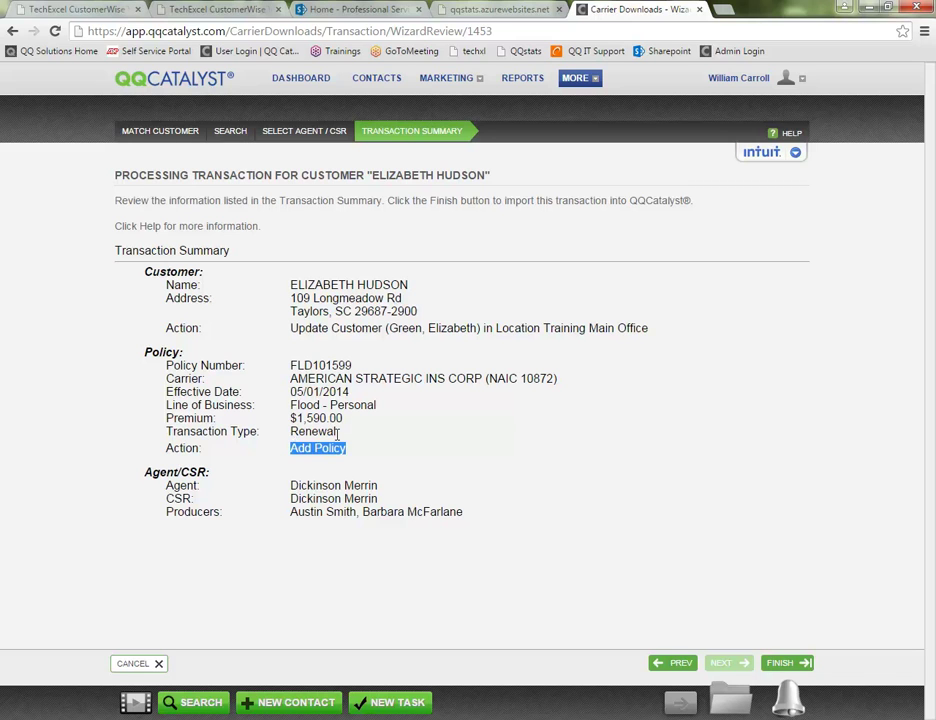
drag(289, 431, 348, 438)
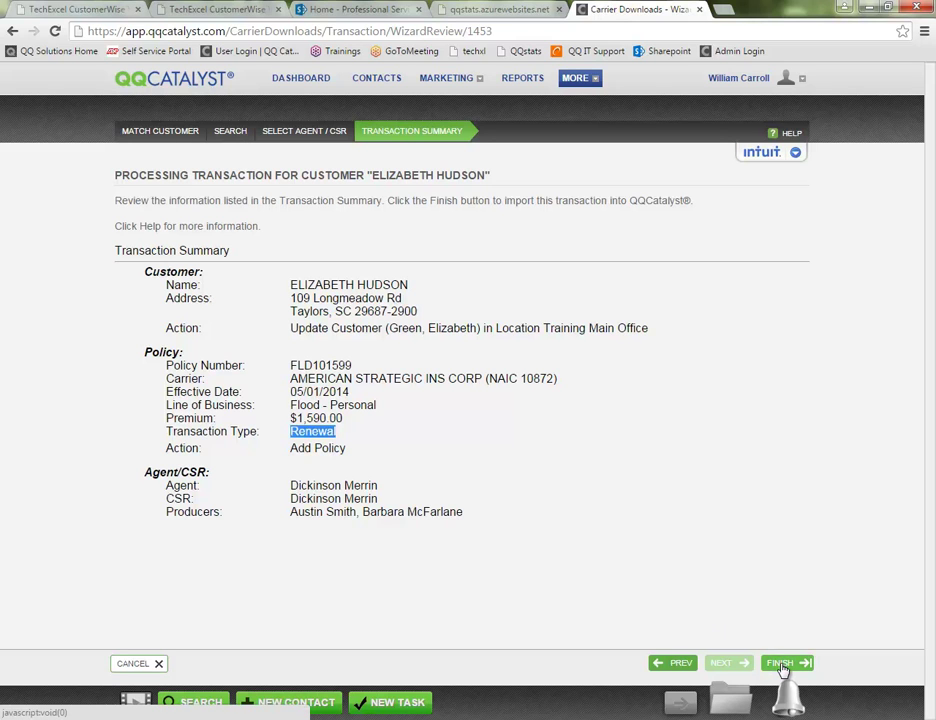
Return to the customer search, search the customer's first name, and choose Create New customer
click(669, 669)
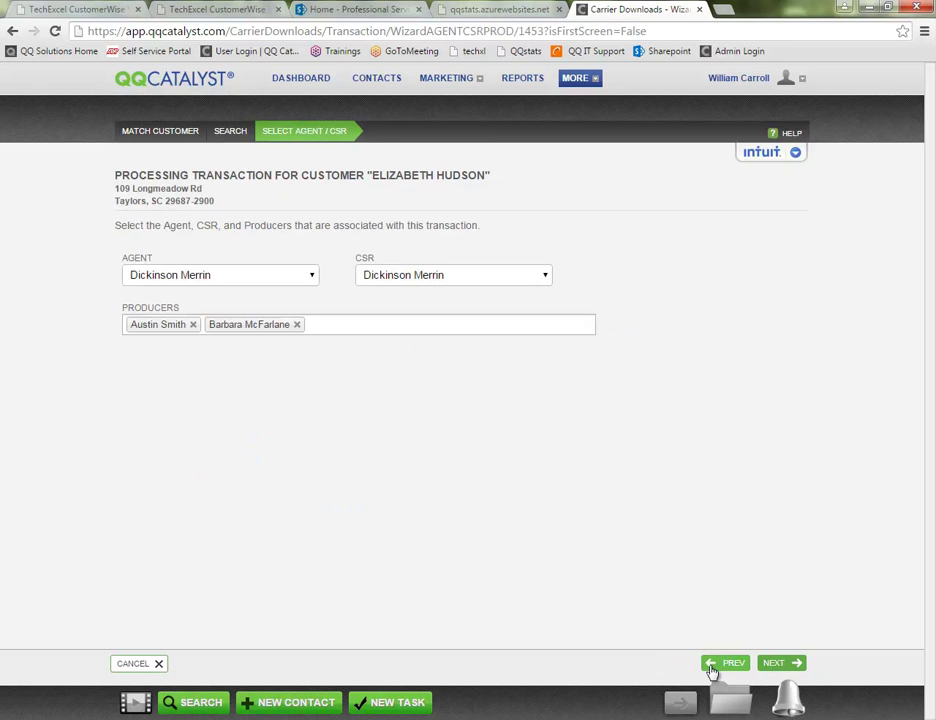
click(712, 669)
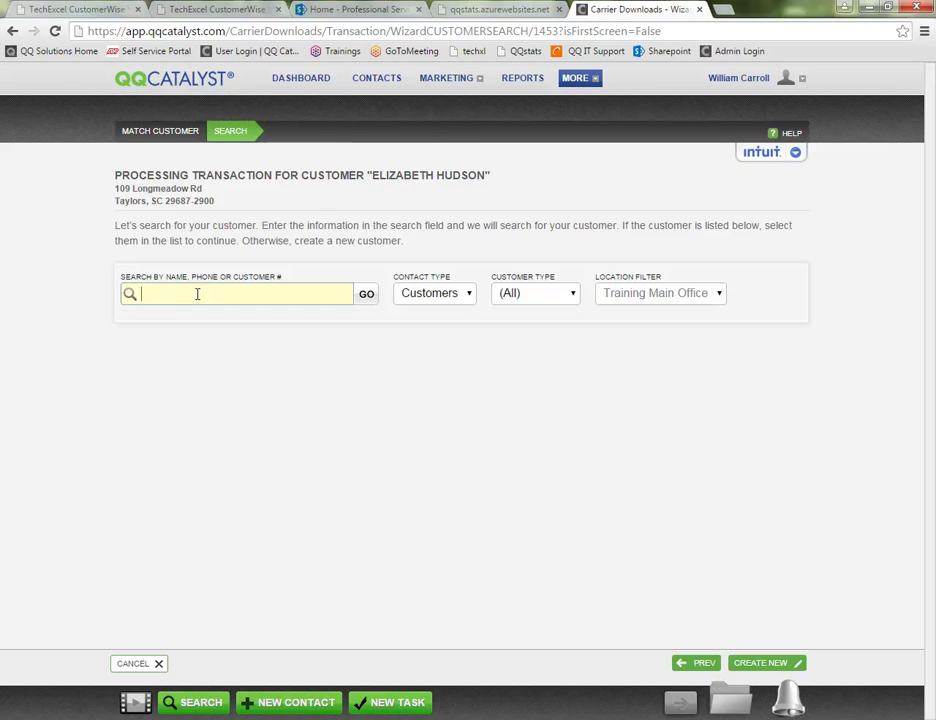
text(elizabeth)
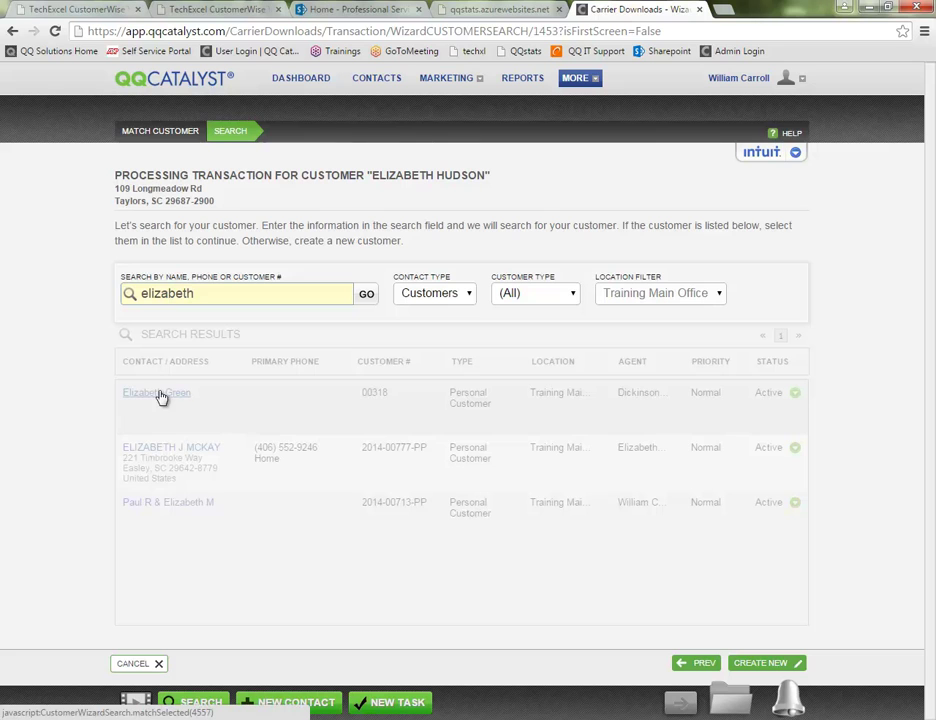
click(765, 666)
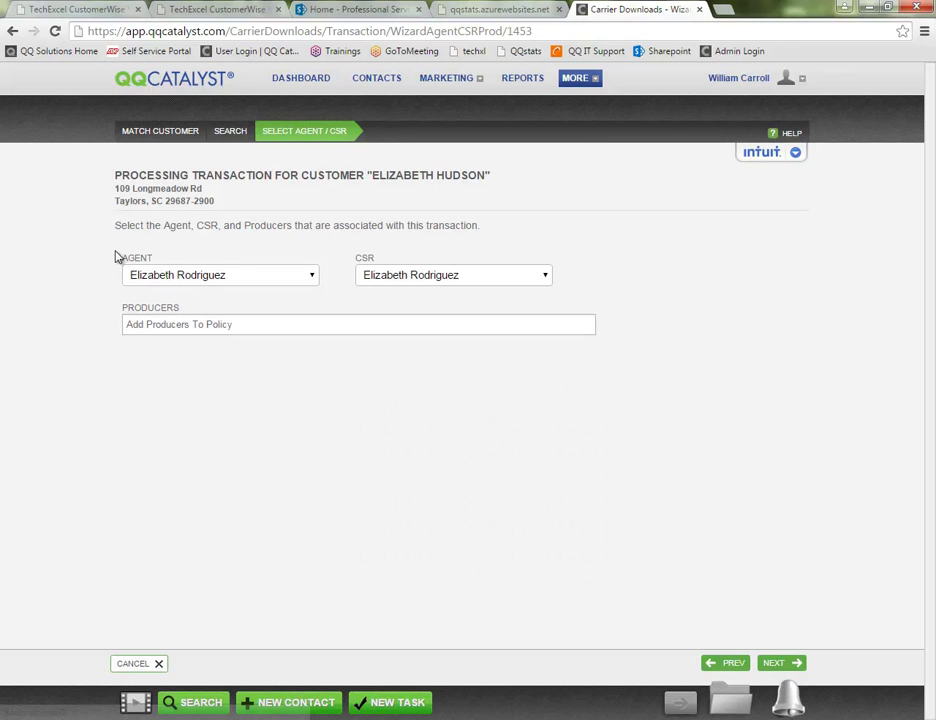
Set Agency Docs as the producer and proceed to the Transaction Summary
click(282, 318)
click(218, 365)
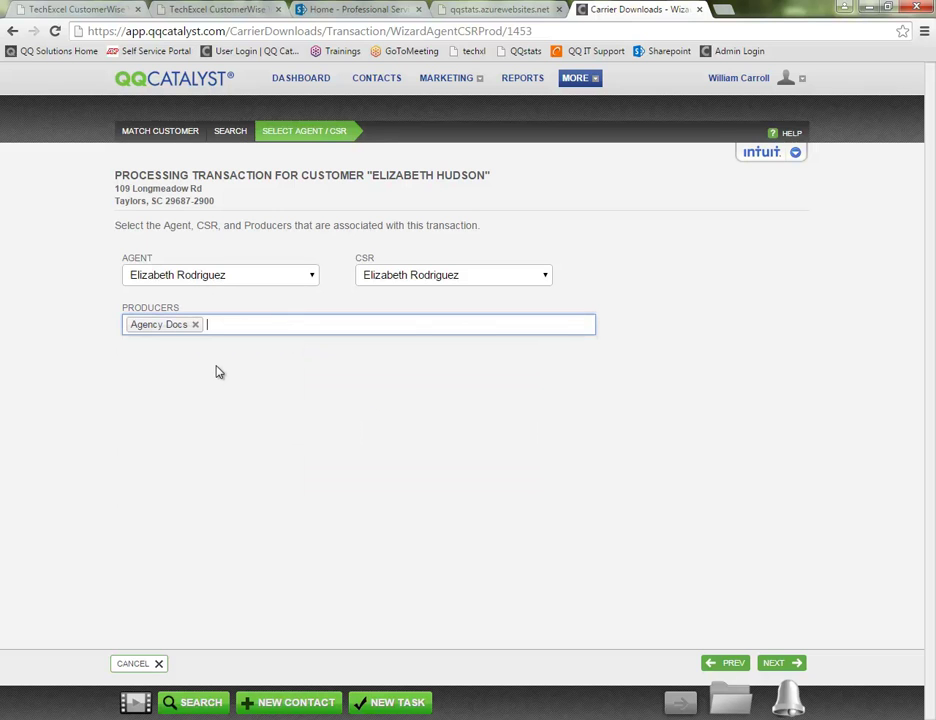
click(782, 663)
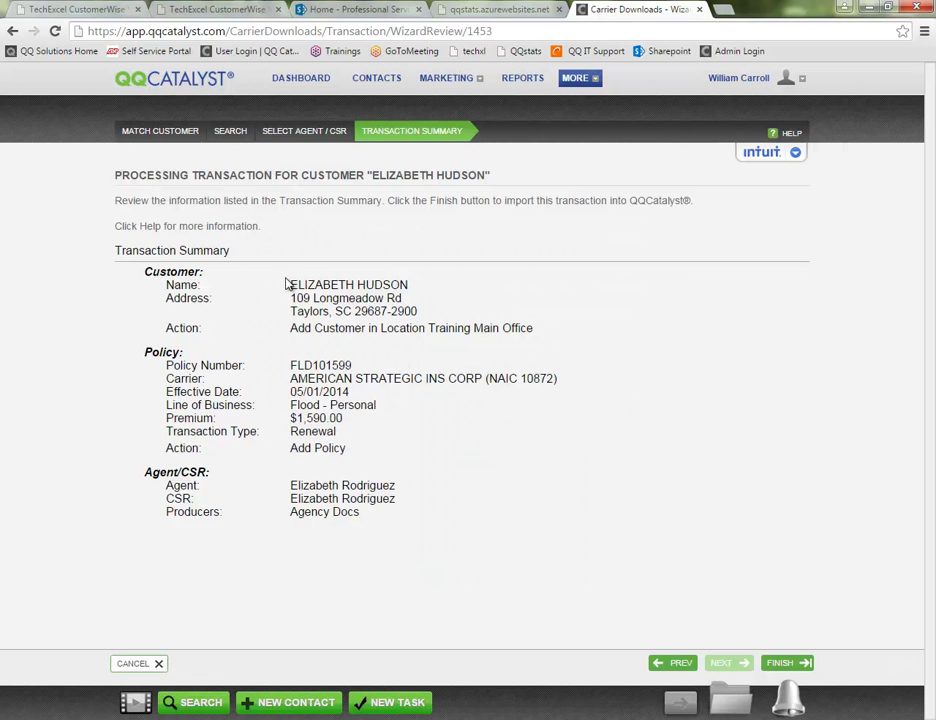
drag(289, 287, 422, 313)
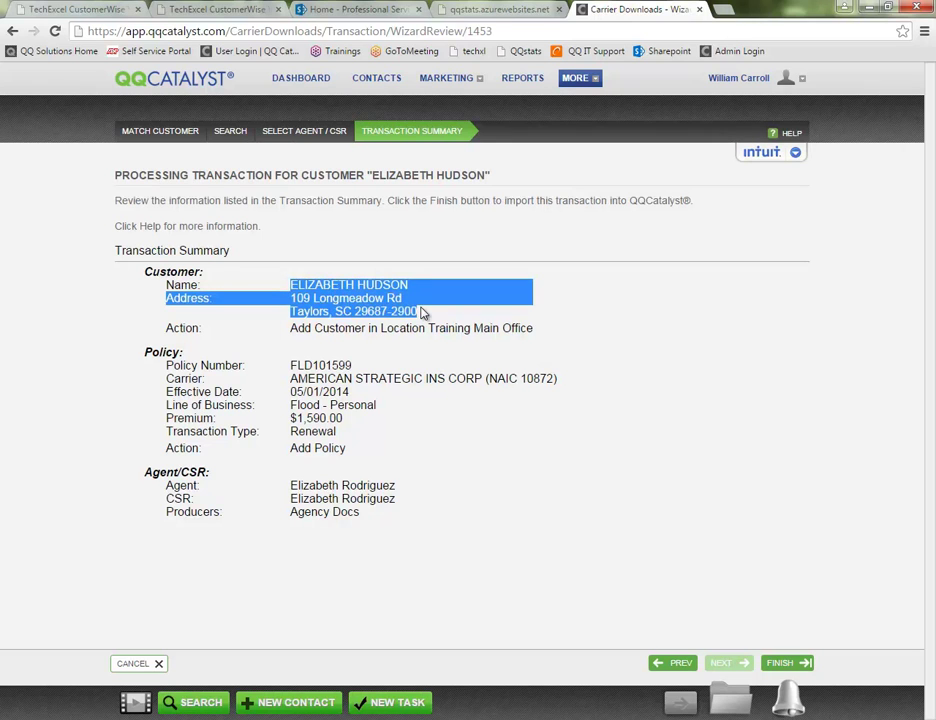
drag(303, 330, 381, 337)
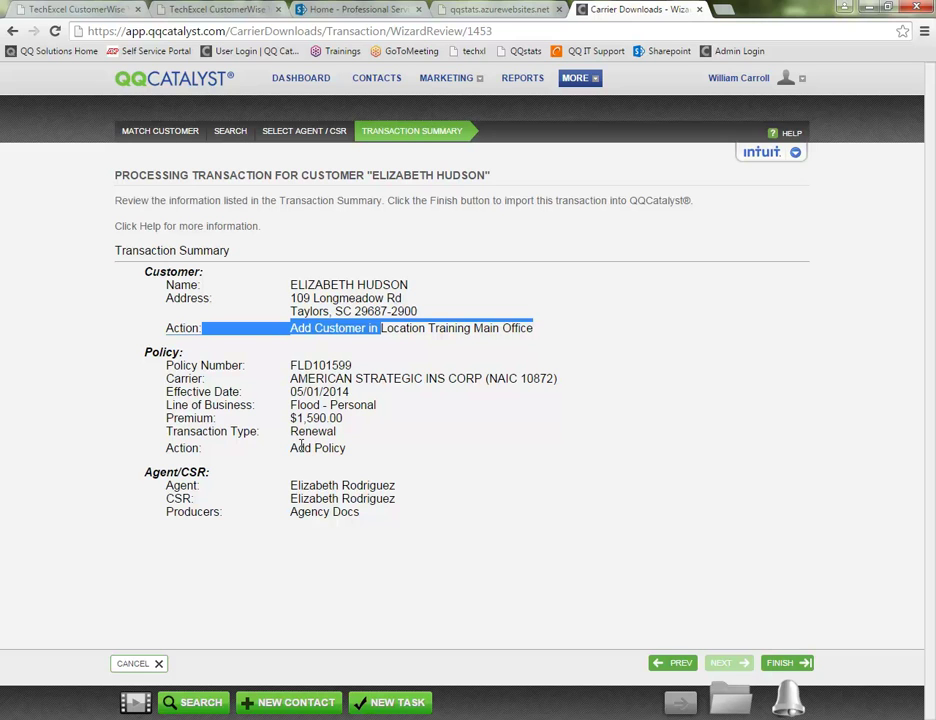
drag(292, 448, 347, 450)
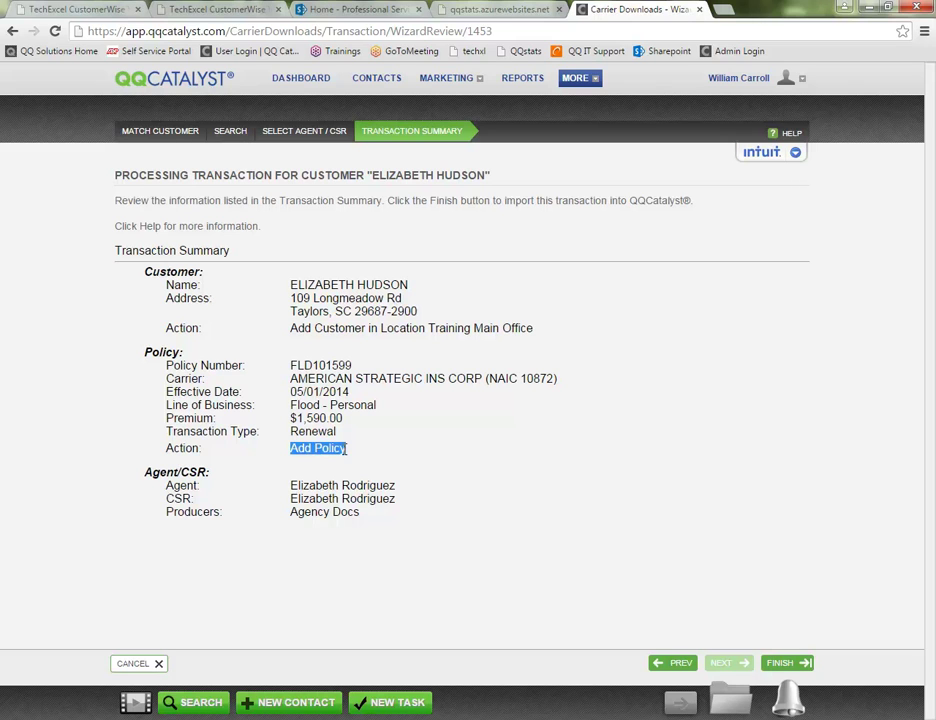
drag(290, 488, 352, 512)
click(600, 535)
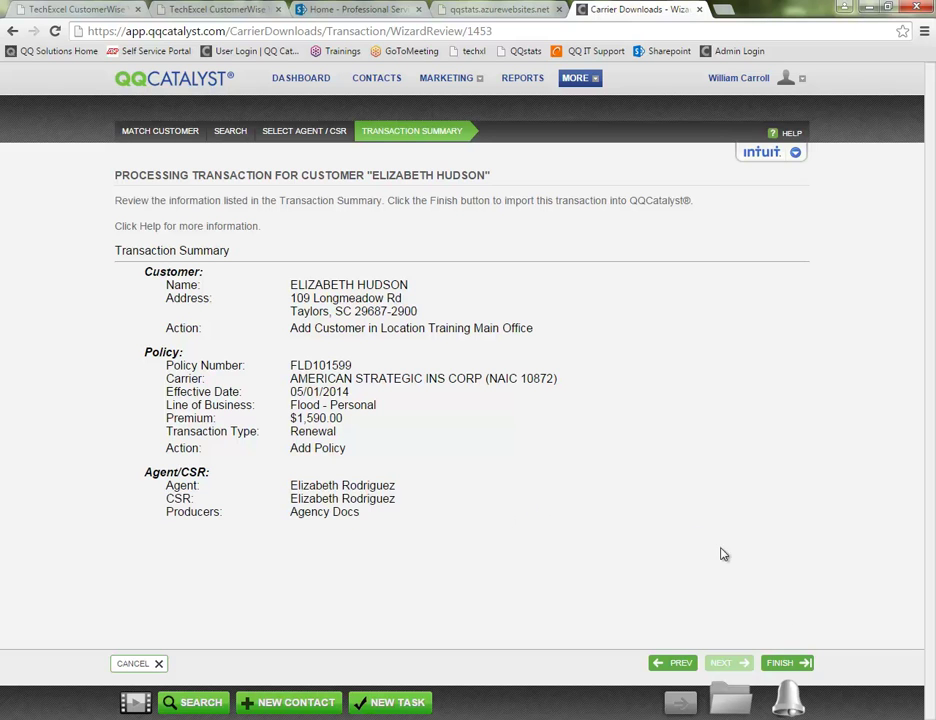
Finish importing the transaction and view the COMPLETED carrier downloads list
click(800, 662)
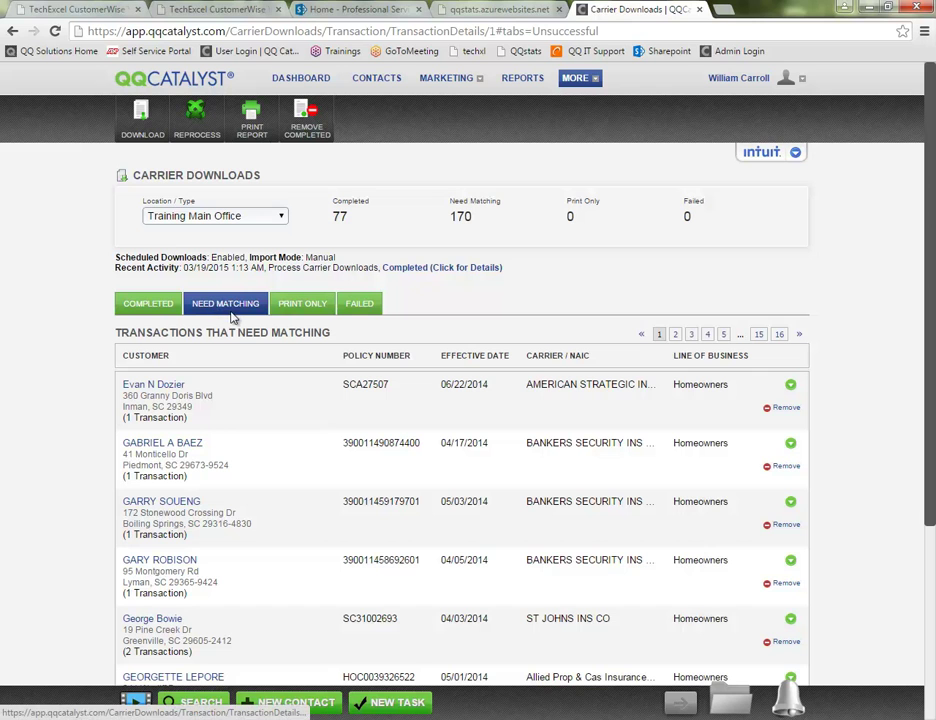
click(126, 309)
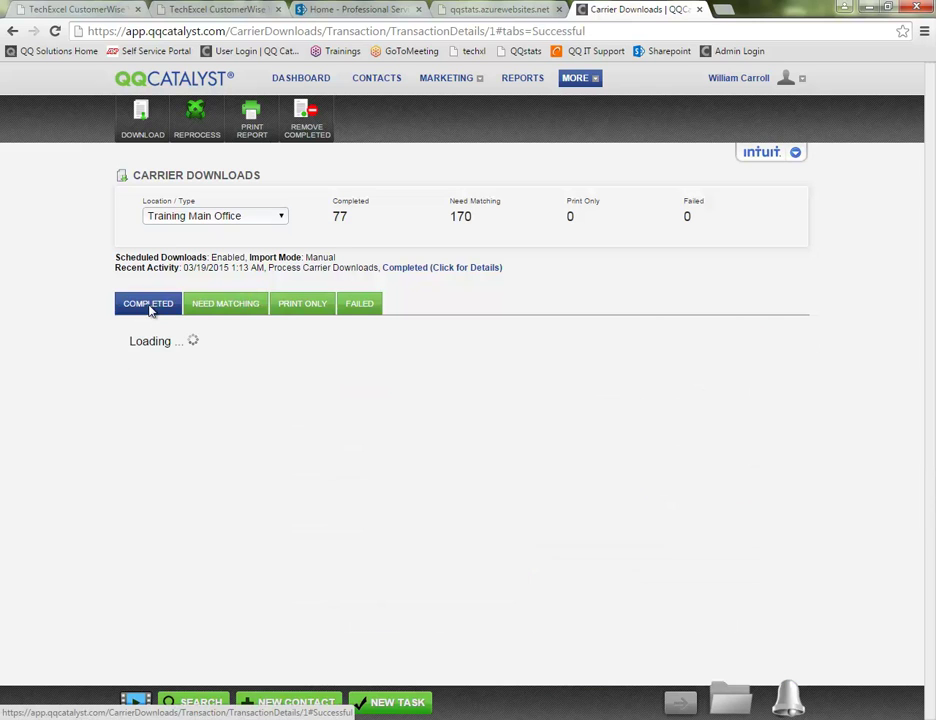